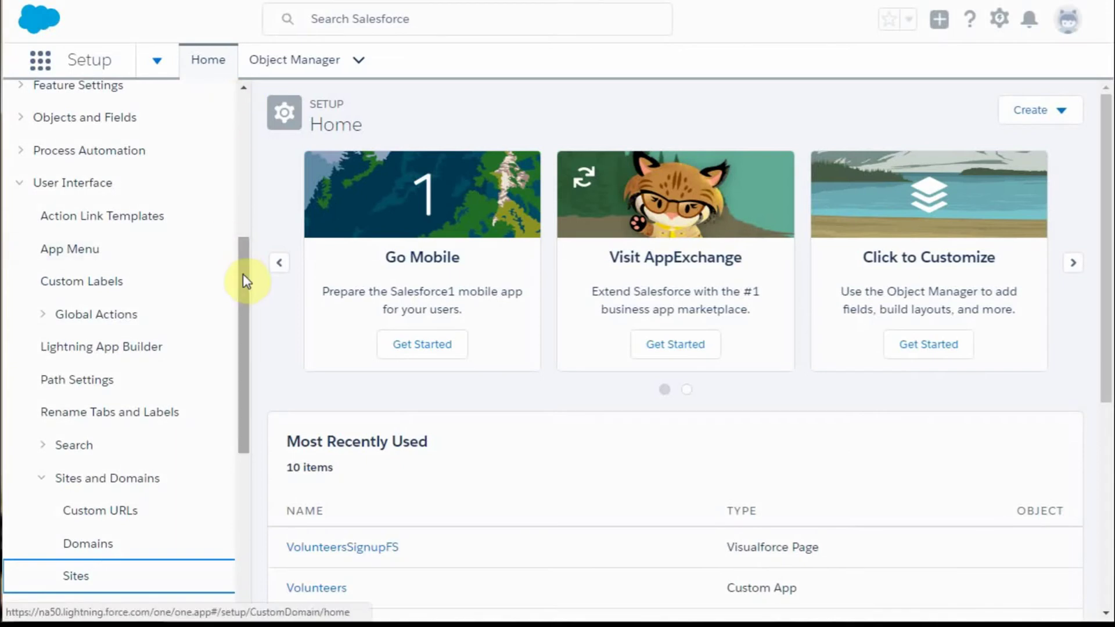
Switch from Lightning Experience to Salesforce Classic from the profile menu.
mouse_move(243, 274)
left_mouse_down()
mouse_move(249, 304)
mouse_move(246, 267)
left_mouse_up()
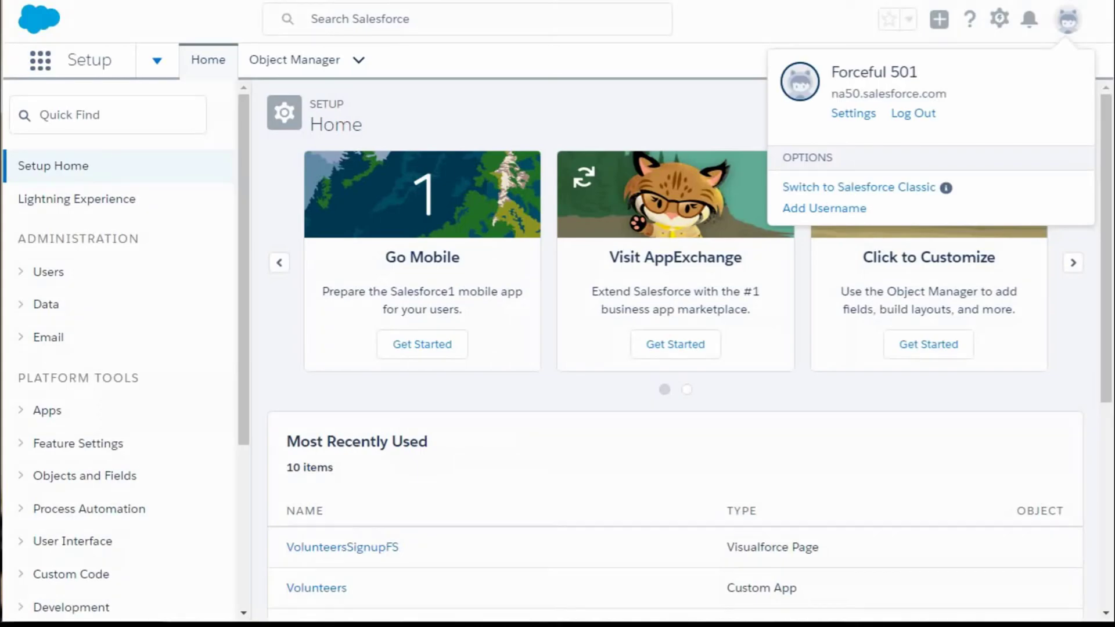
left_click(887, 196)
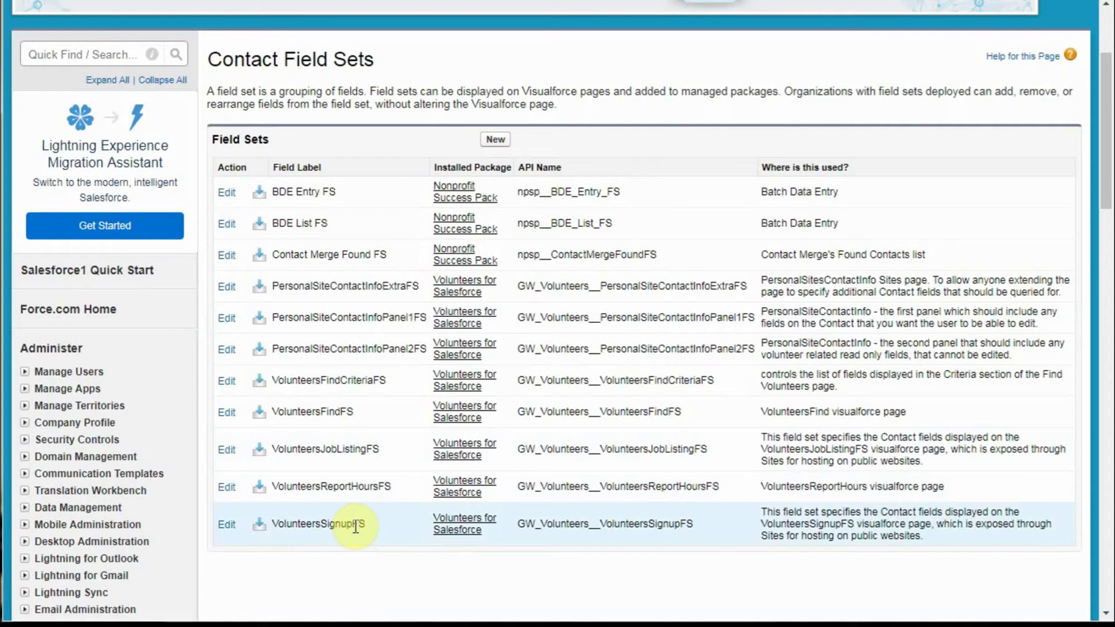
Edit VolunteersSignupFS and drag Volunteer Organization out of the field set.
left_click(223, 525)
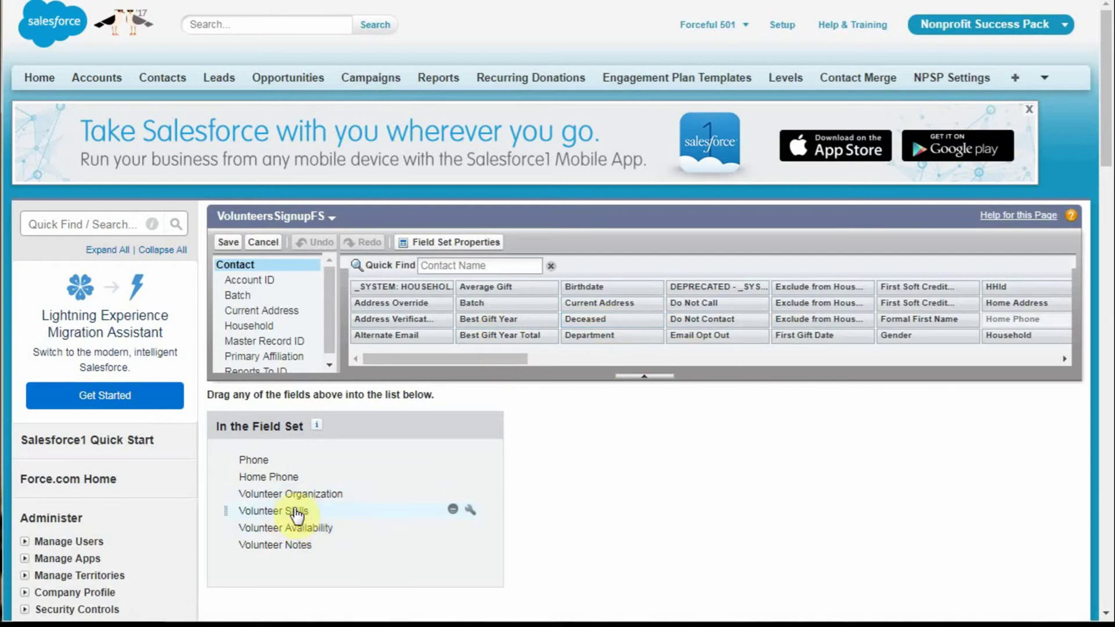
left_click_drag(290, 496, 663, 352)
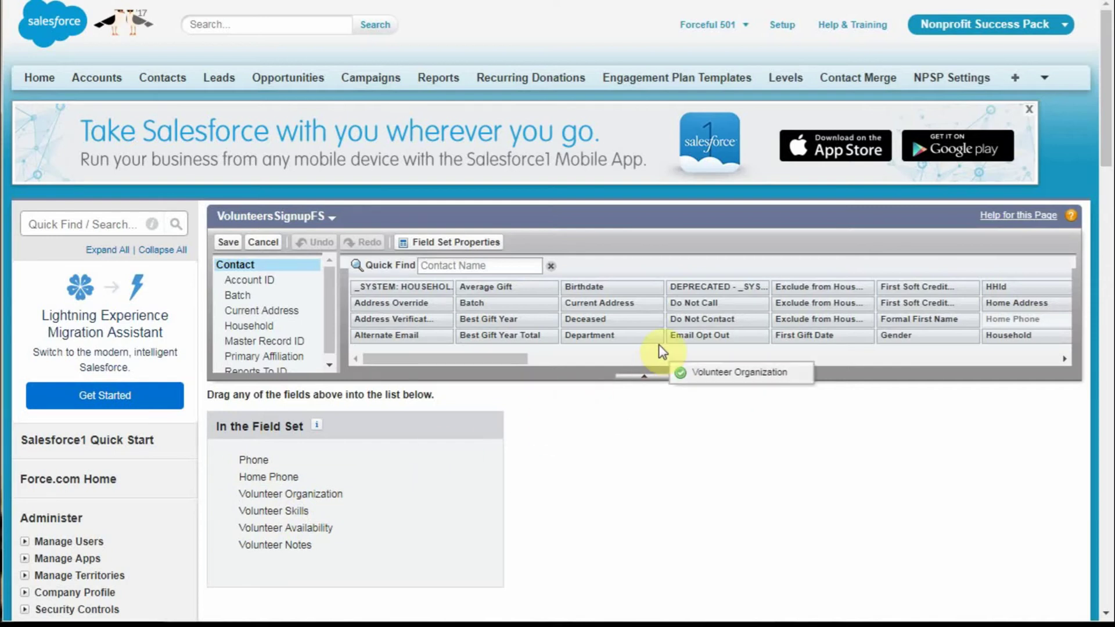
left_click_drag(663, 352, 663, 352)
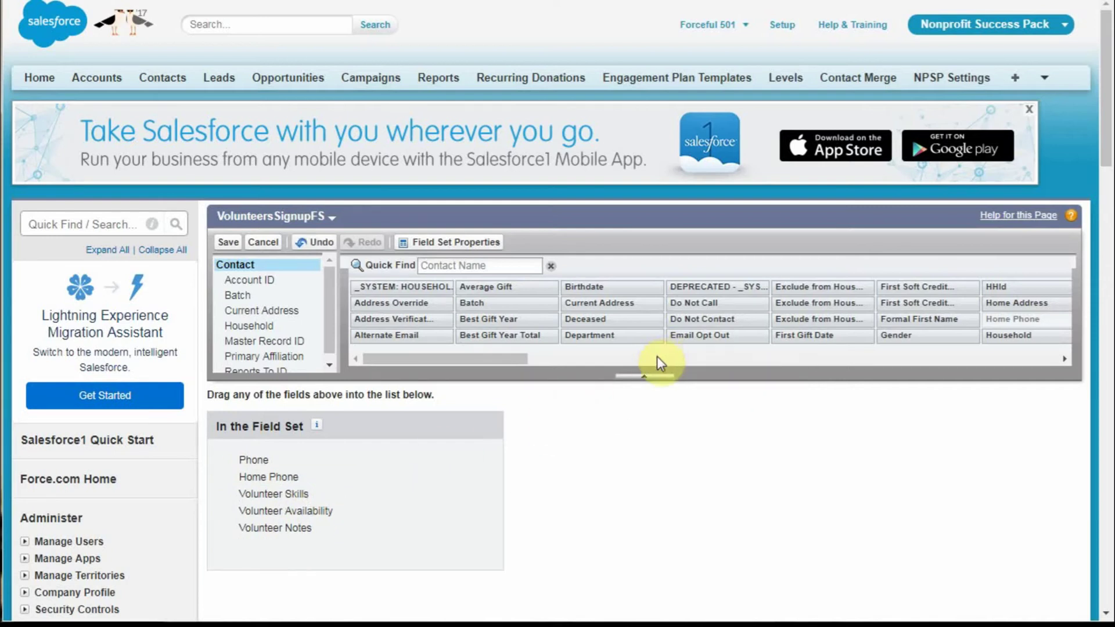
Drag five Mailing Address fields into the VolunteersSignupFS field set.
left_click_drag(504, 357, 719, 346)
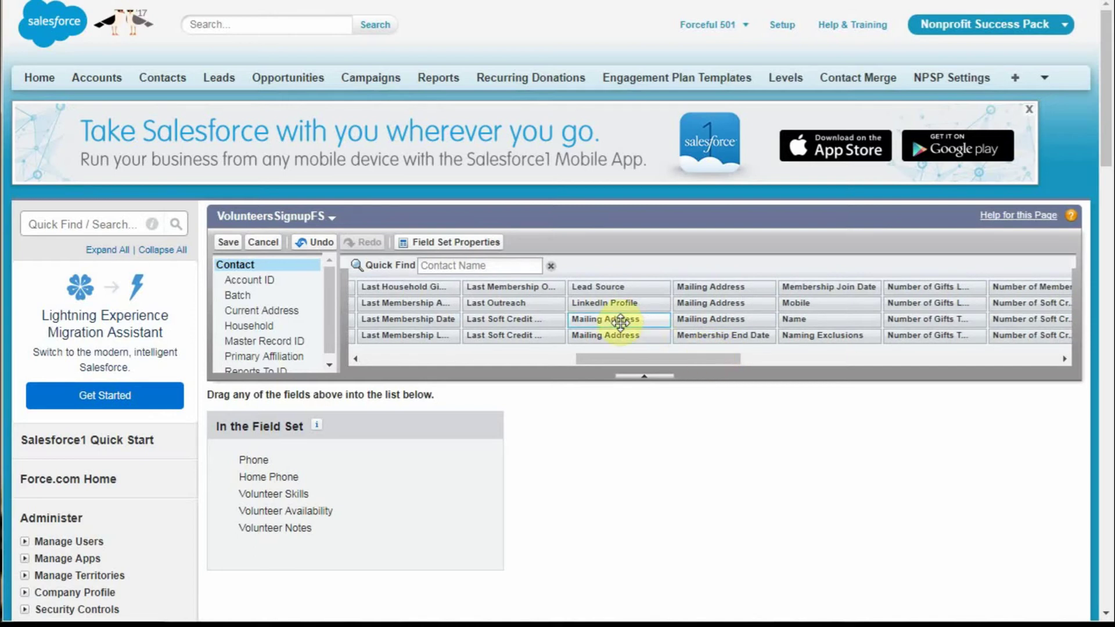
left_click_drag(600, 319, 305, 500)
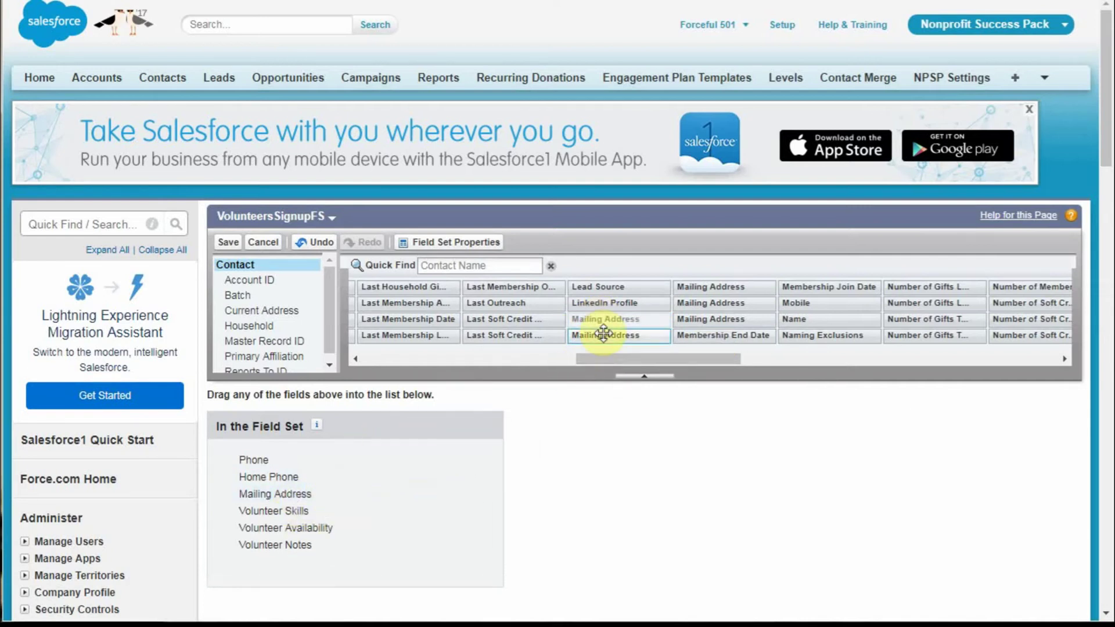
left_click_drag(604, 336, 351, 510)
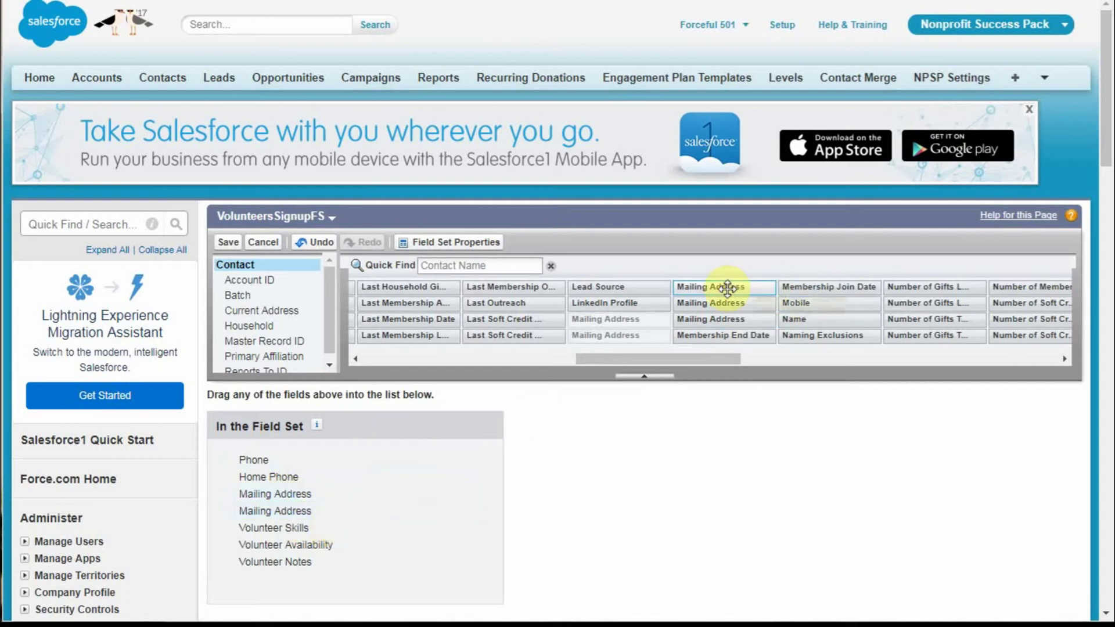
left_click_drag(726, 287, 356, 518)
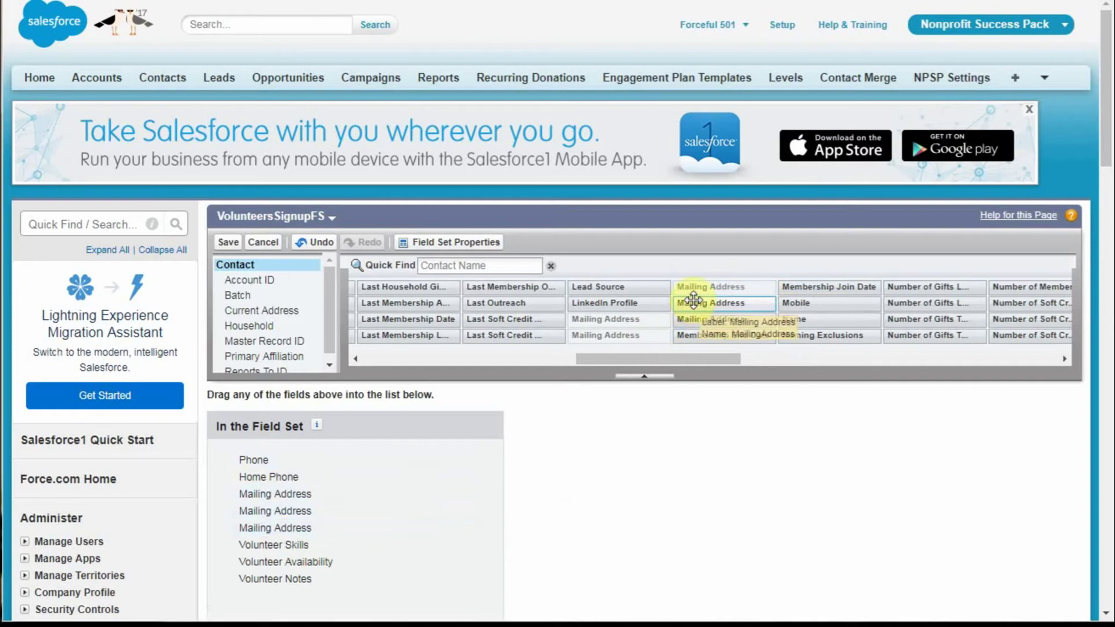
left_click_drag(697, 301, 360, 542)
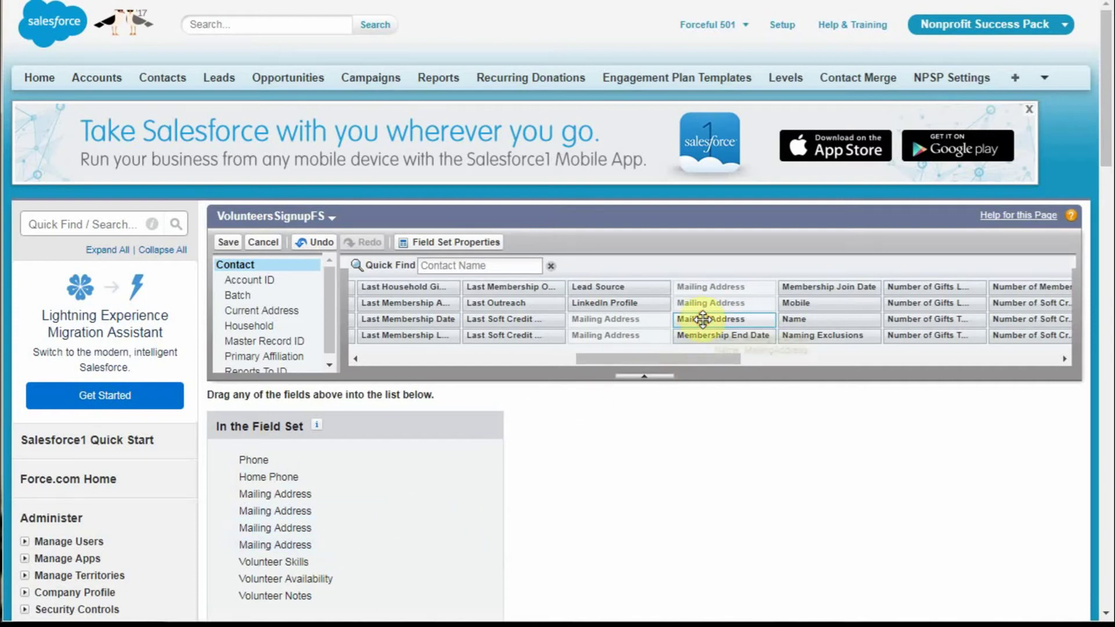
left_click_drag(702, 319, 356, 544)
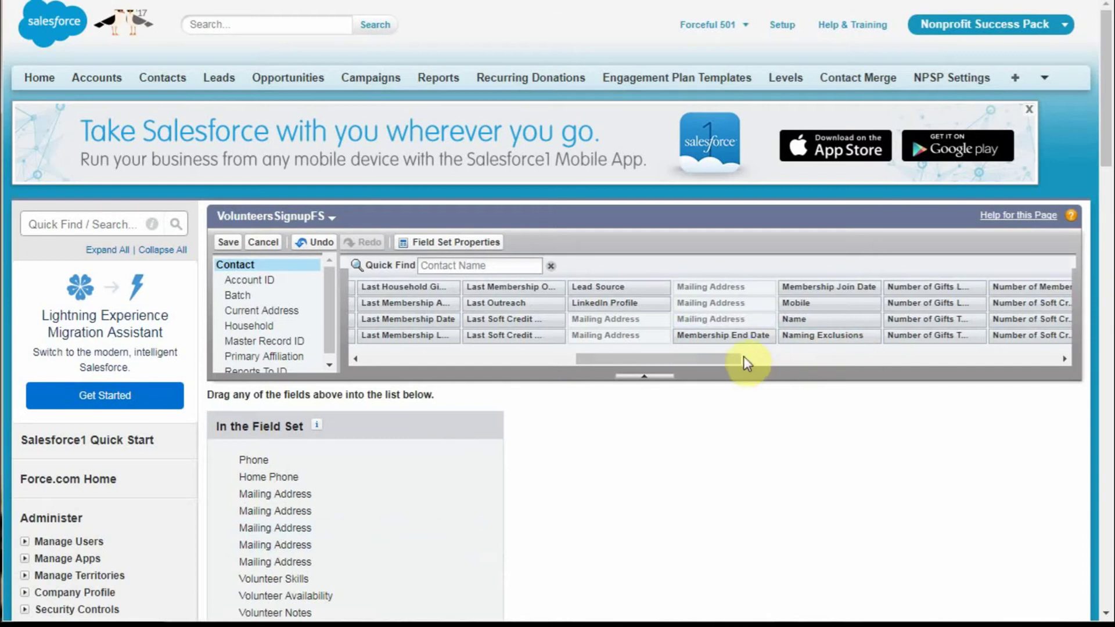
left_click_drag(730, 361, 972, 367)
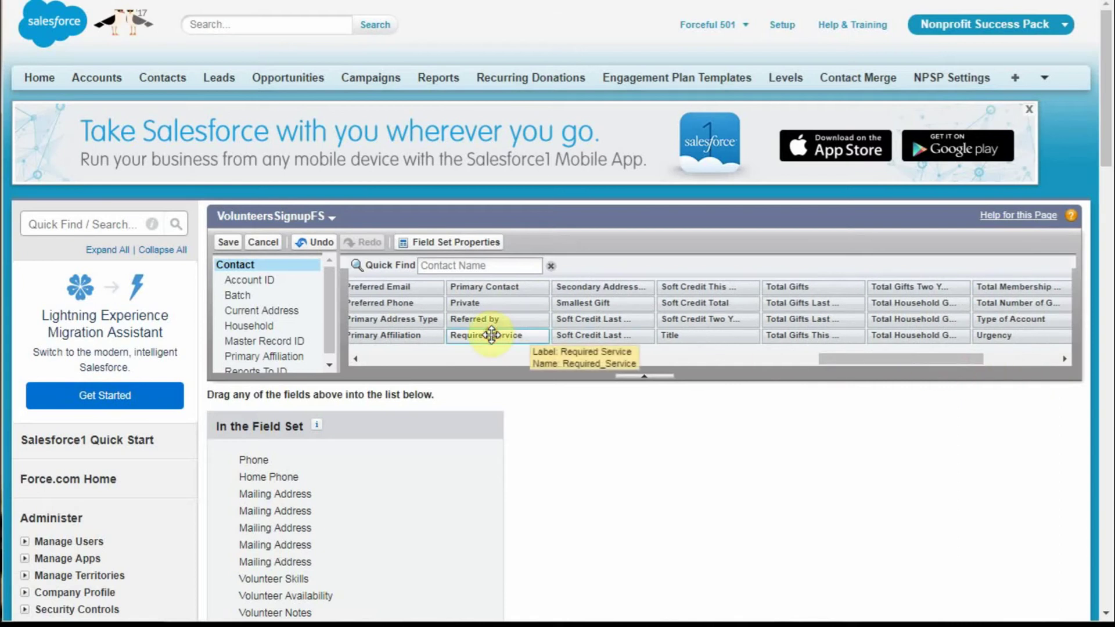
Add Required Service after Home Phone and save the field set.
left_click_drag(498, 337, 347, 503)
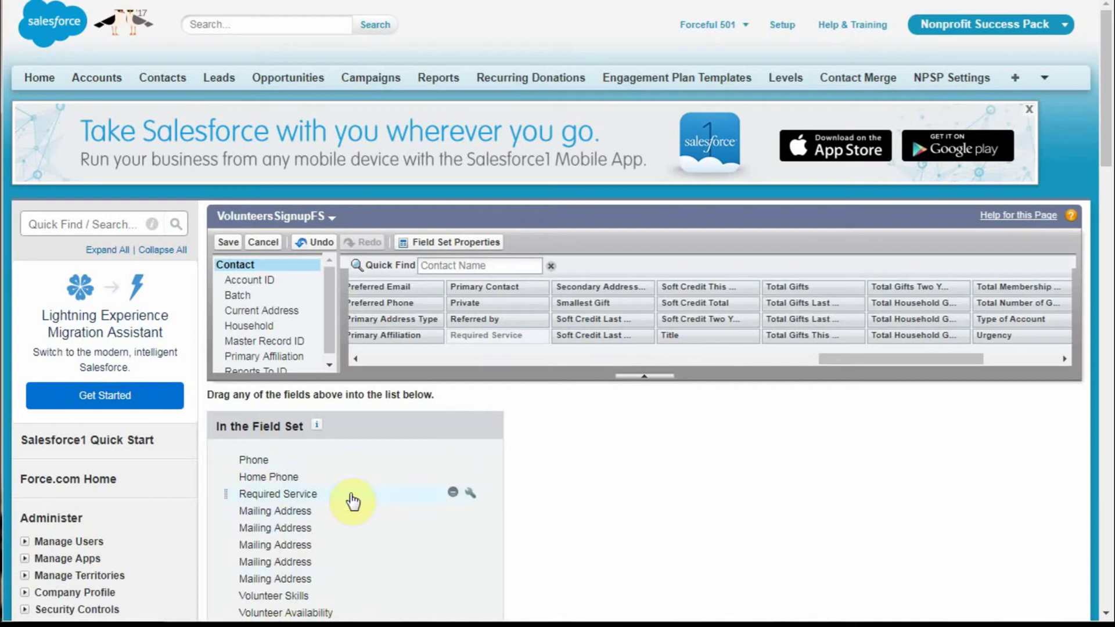
scroll(357, 508, "down", 2)
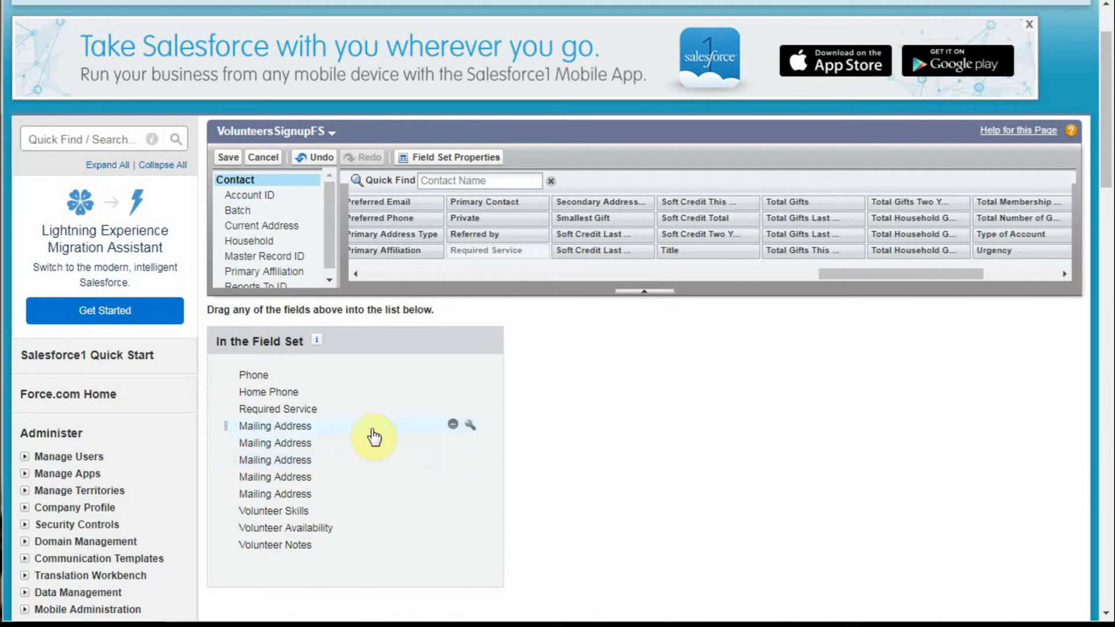
left_click(225, 158)
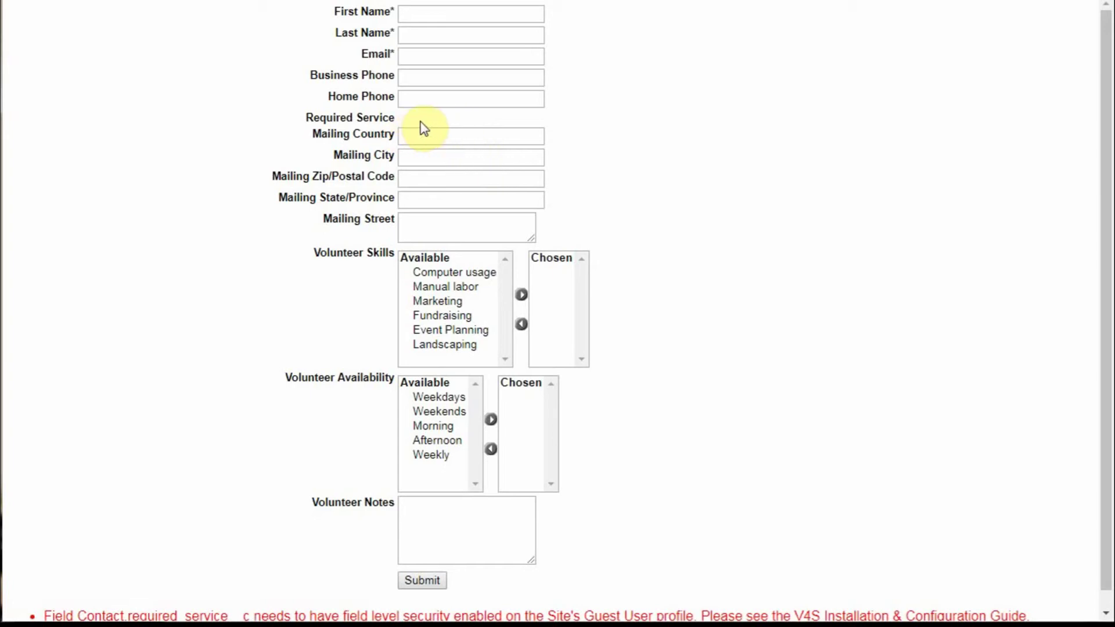
Scroll the sign-up form to check Required Service, the mailing fields and the field-security error.
scroll(658, 260, "down", 1)
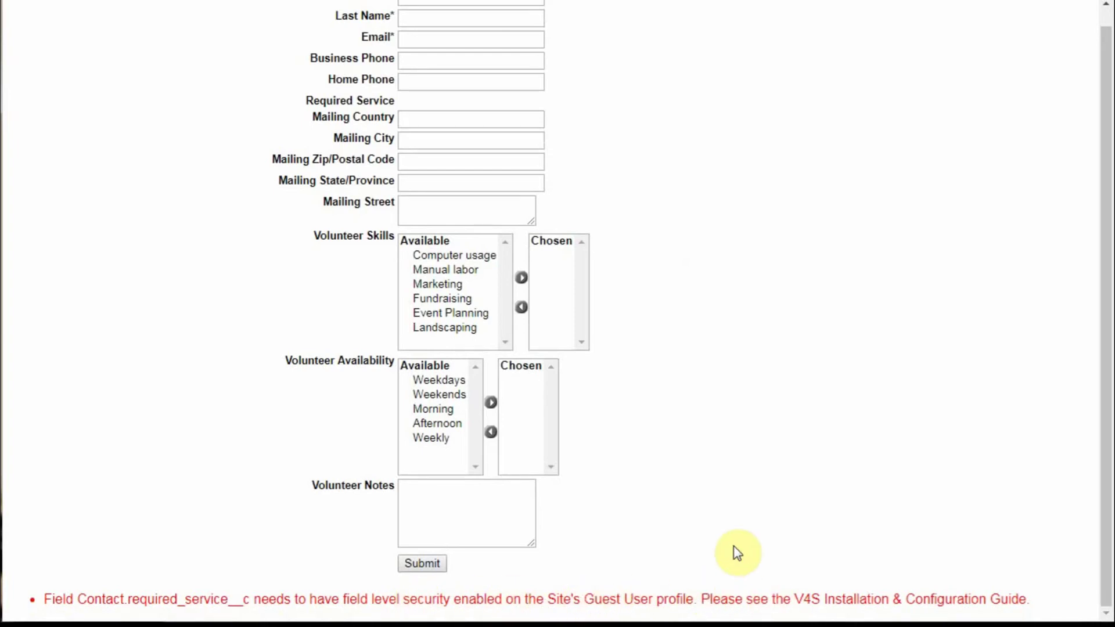
scroll(739, 549, "up", 1)
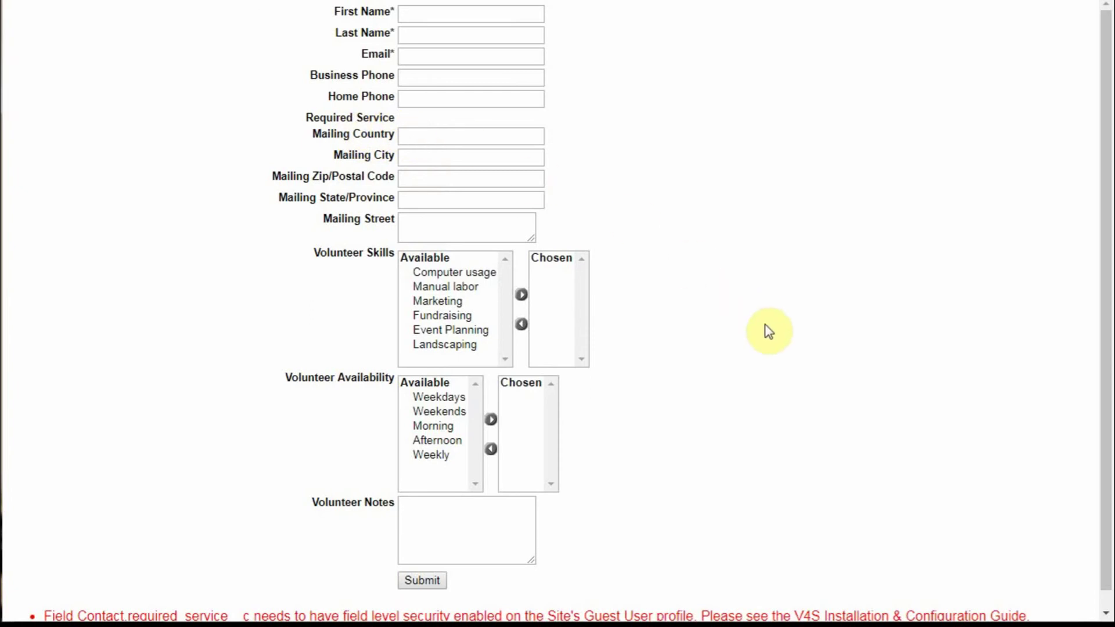
scroll(767, 327, "down", 1)
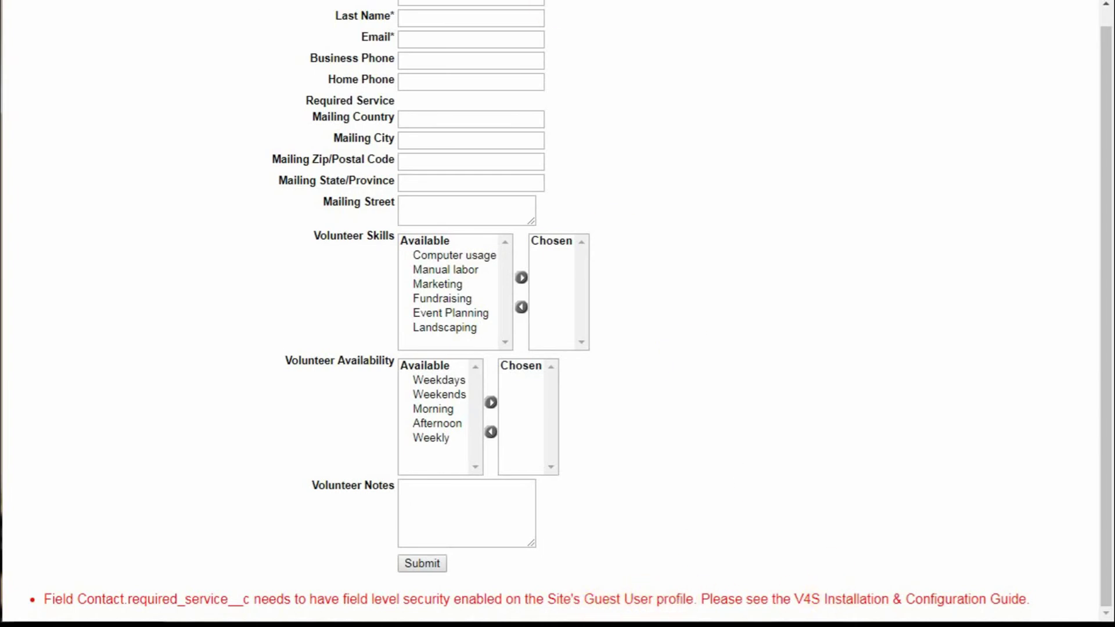
Return to the Sites setup page and open the guest profile's Contacts field permissions.
key("ctrl+Tab")
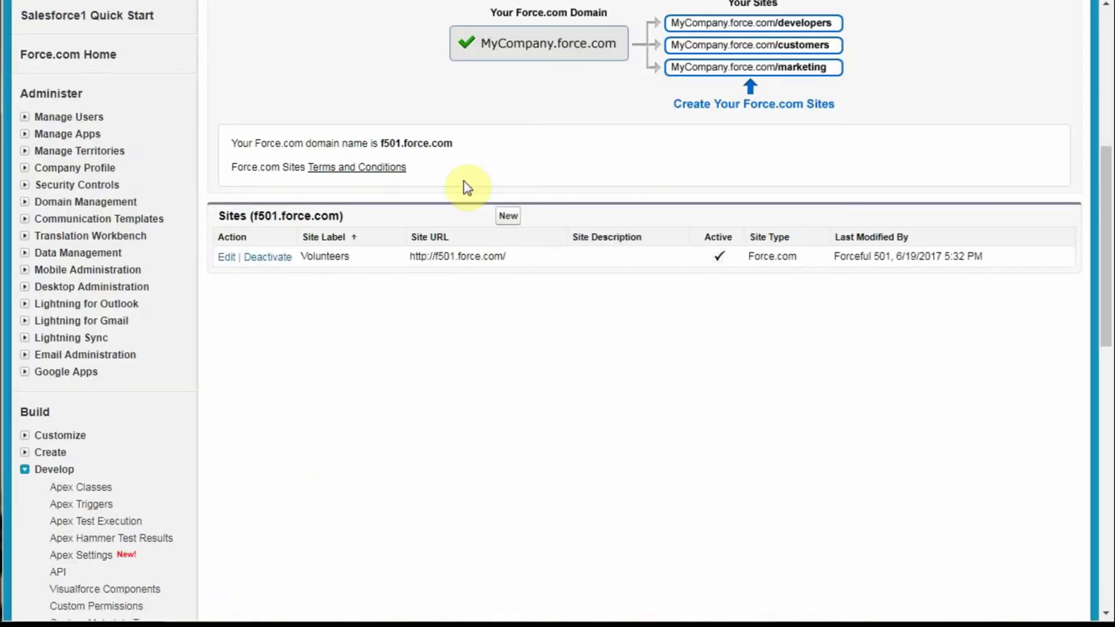
scroll(116, 447, "down", 6)
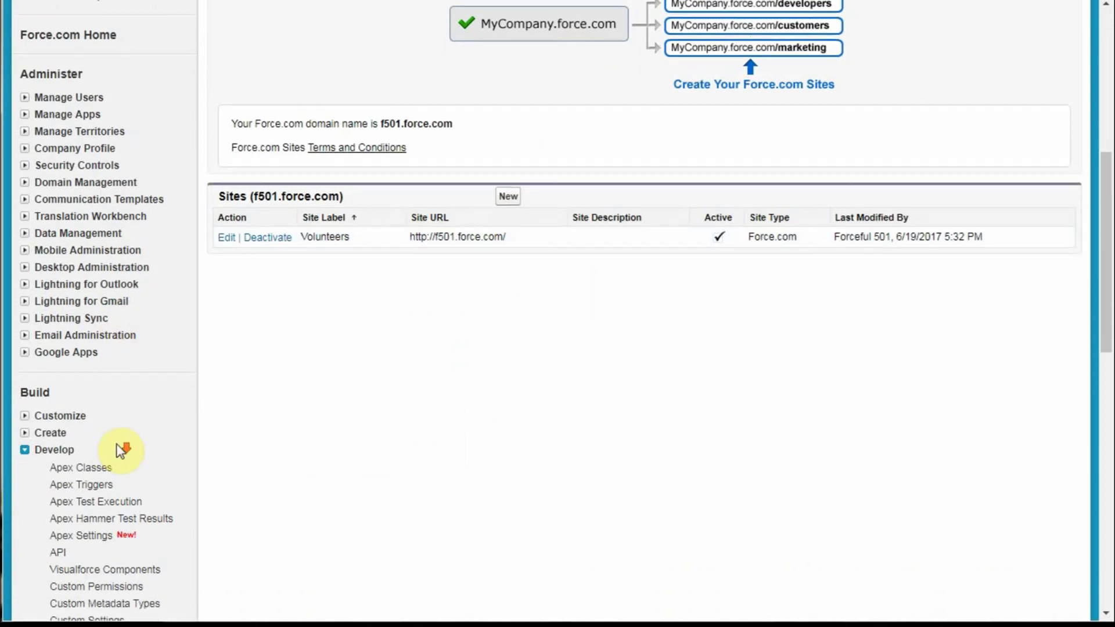
scroll(124, 398, "up", 4)
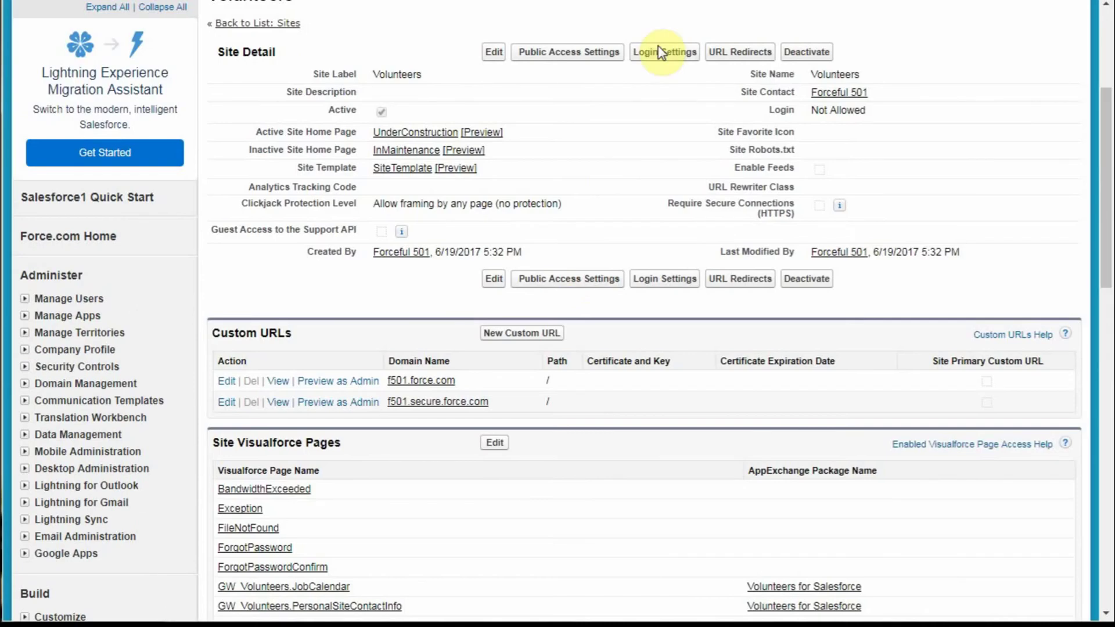
left_click(561, 53)
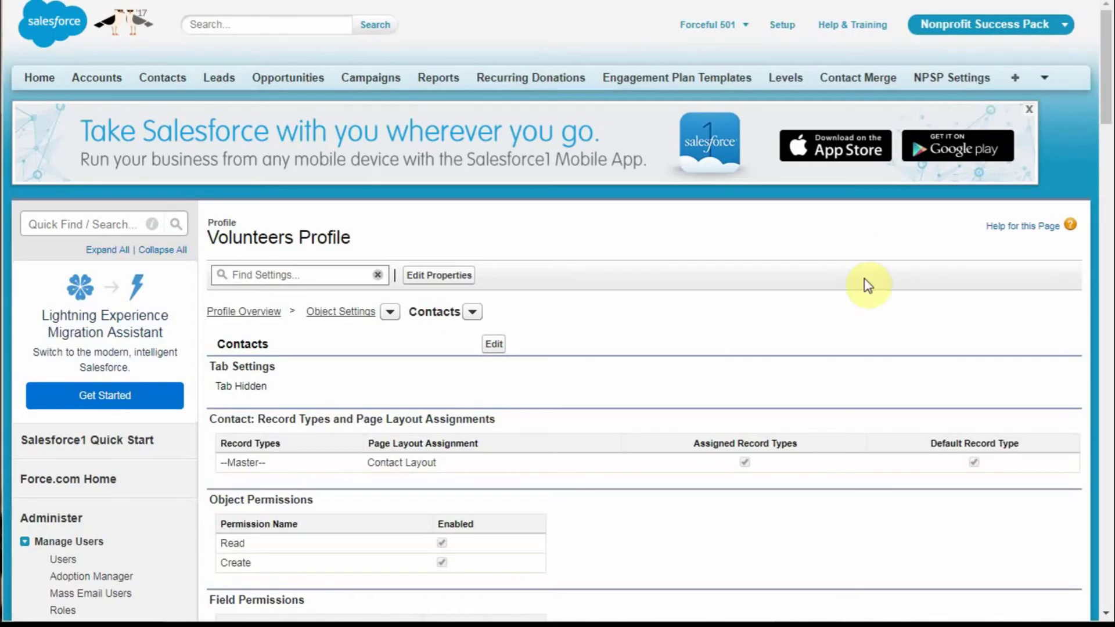
scroll(1086, 103, "down", 10)
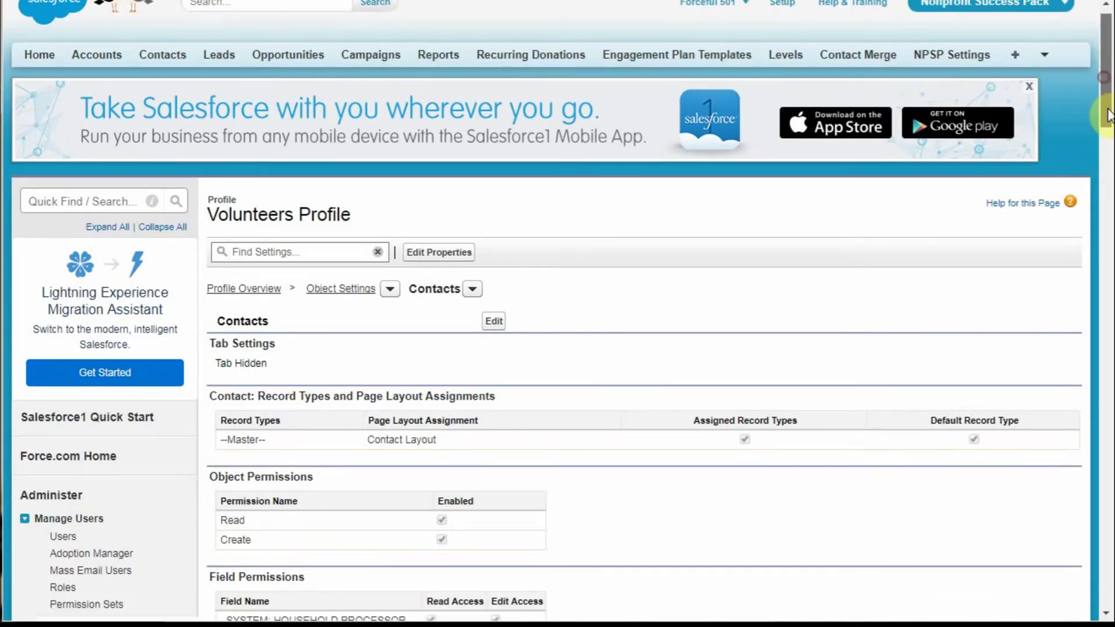
scroll(1059, 324, "down", 20)
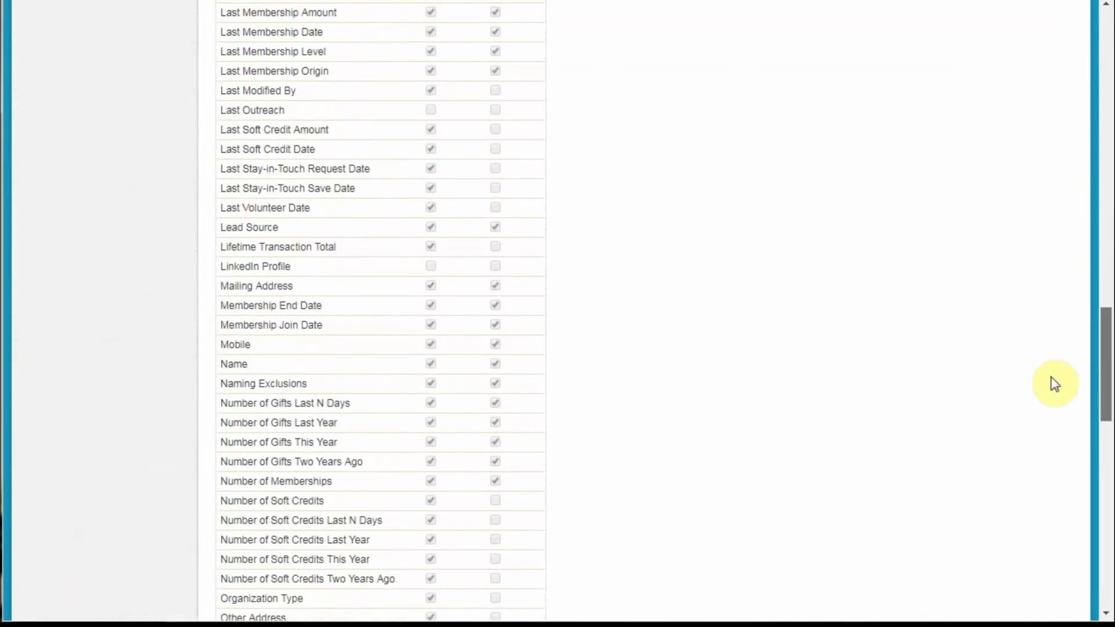
scroll(1033, 483, "up", 20)
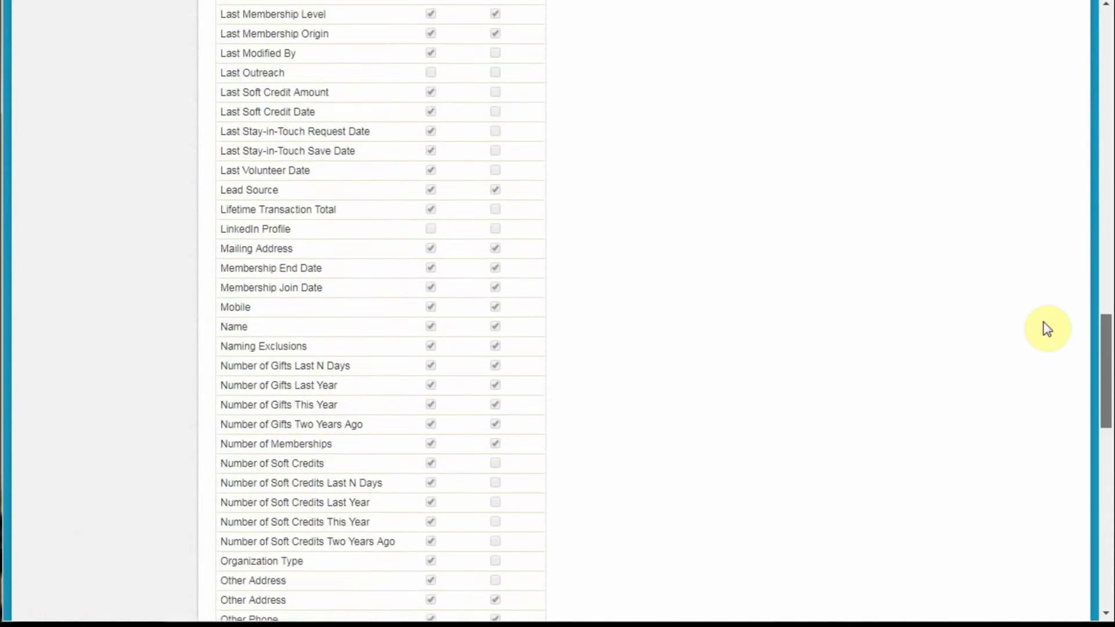
scroll(1032, 135, "down", 1)
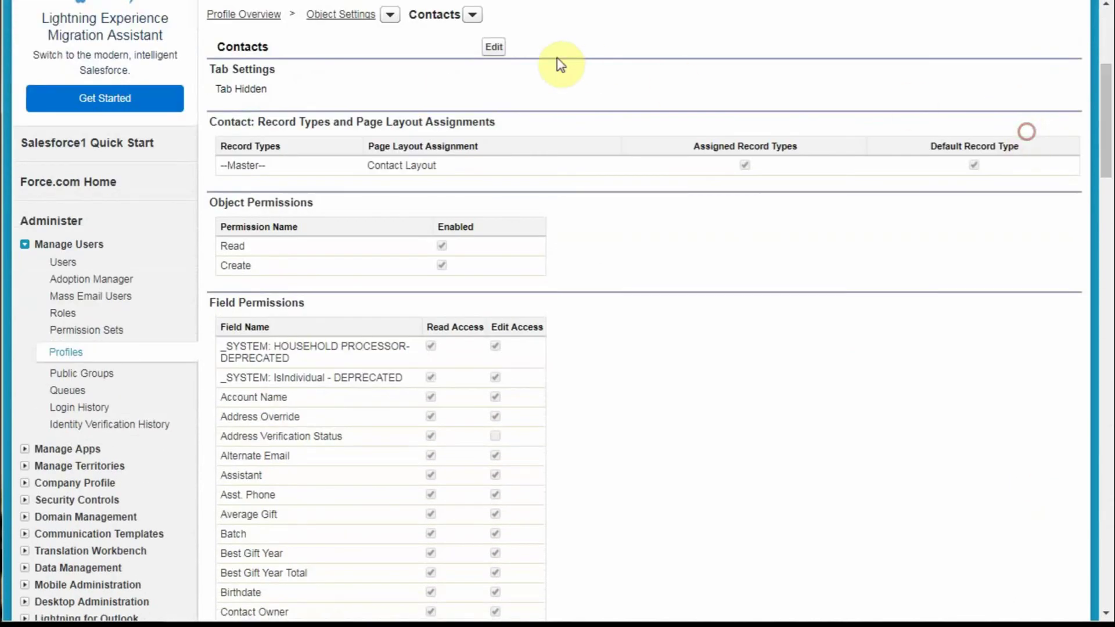
Grant the Volunteers Profile edit access to Required Service and save the Contacts settings.
left_click(497, 49)
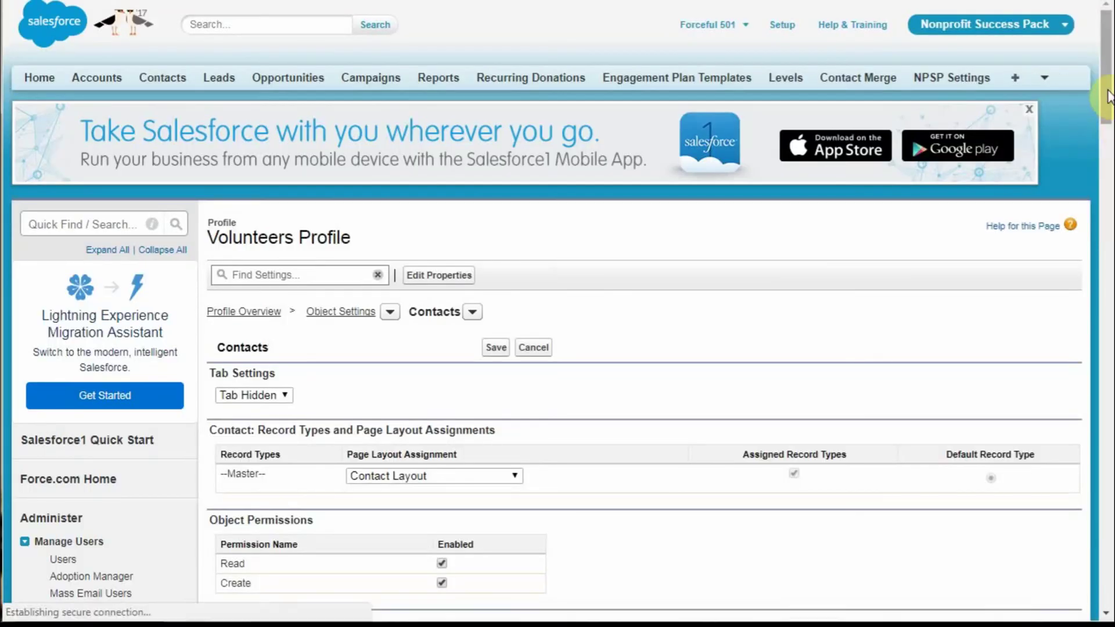
left_click_drag(1107, 95, 1022, 530)
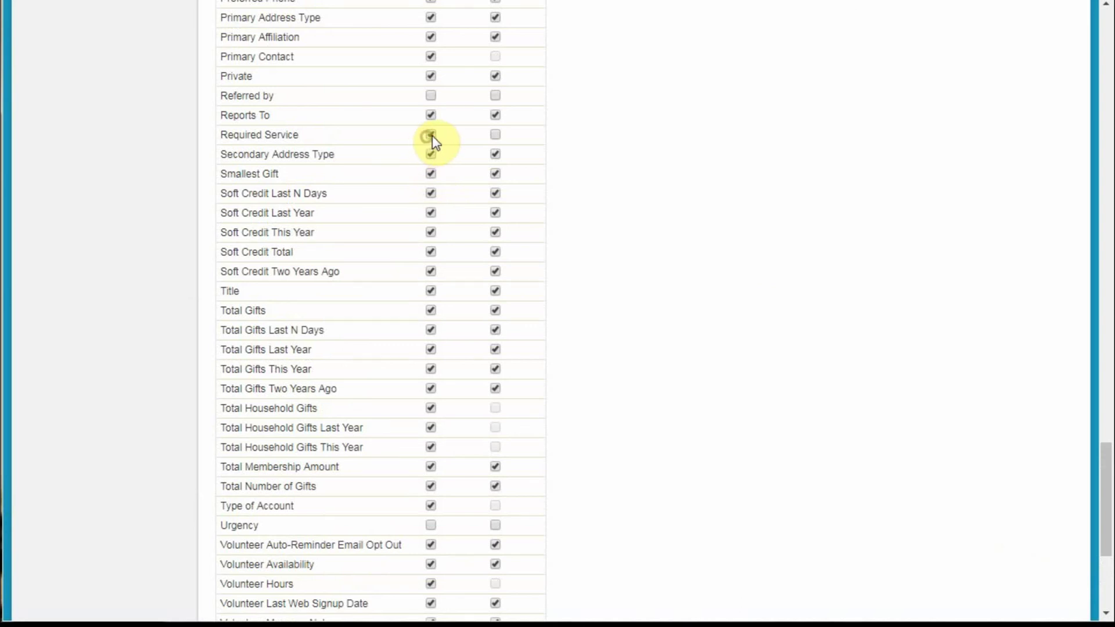
left_click(495, 135)
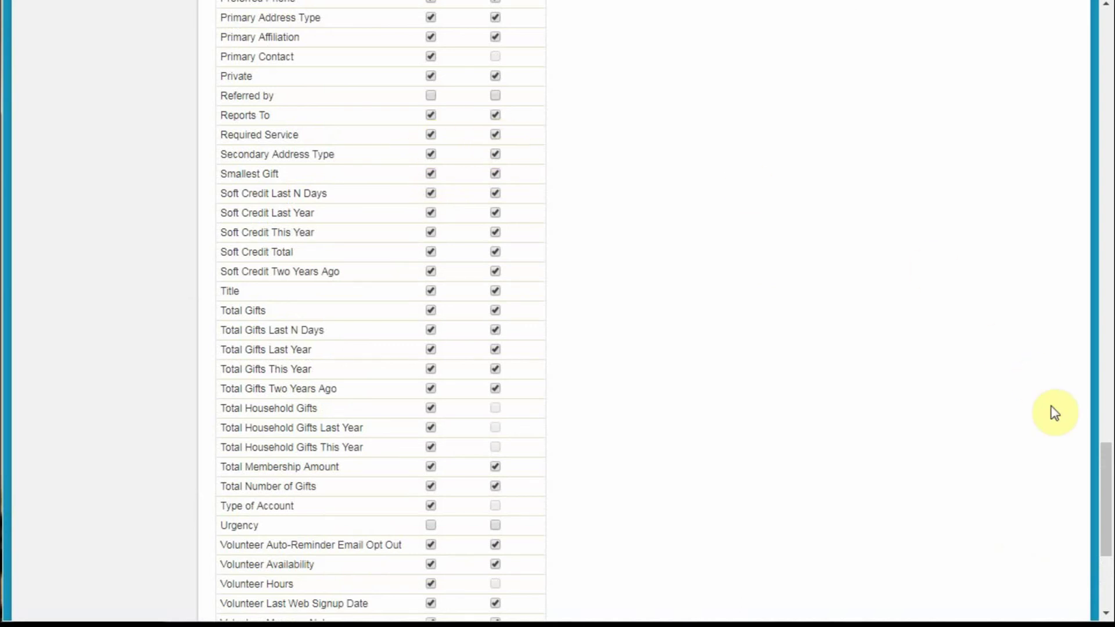
left_click_drag(1105, 494, 1107, 65)
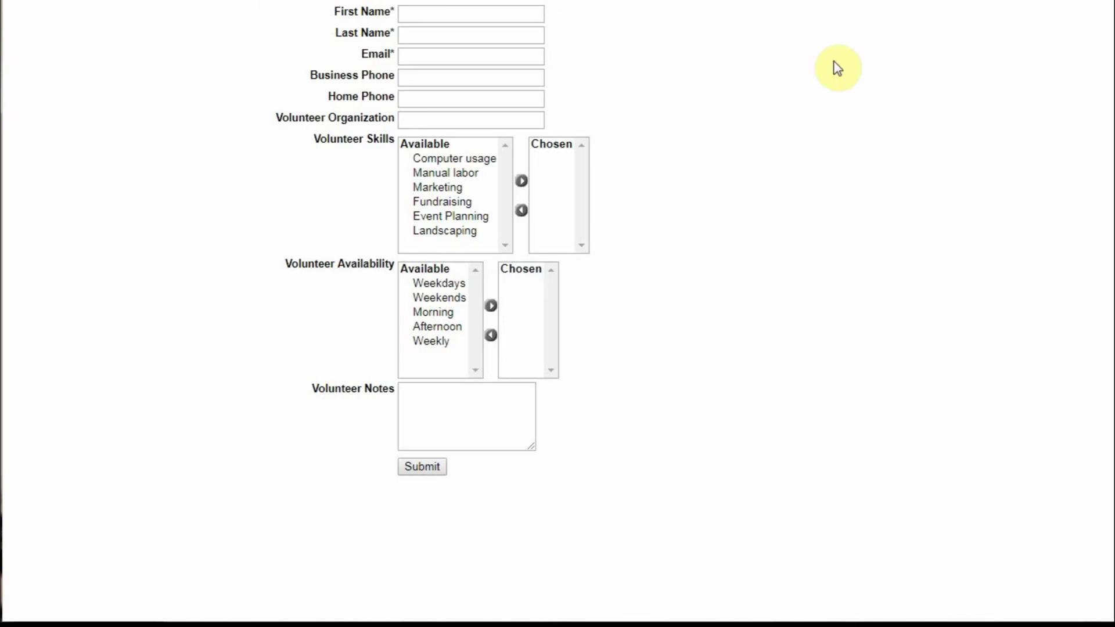
Reload the volunteer sign-up form.
key("F5")
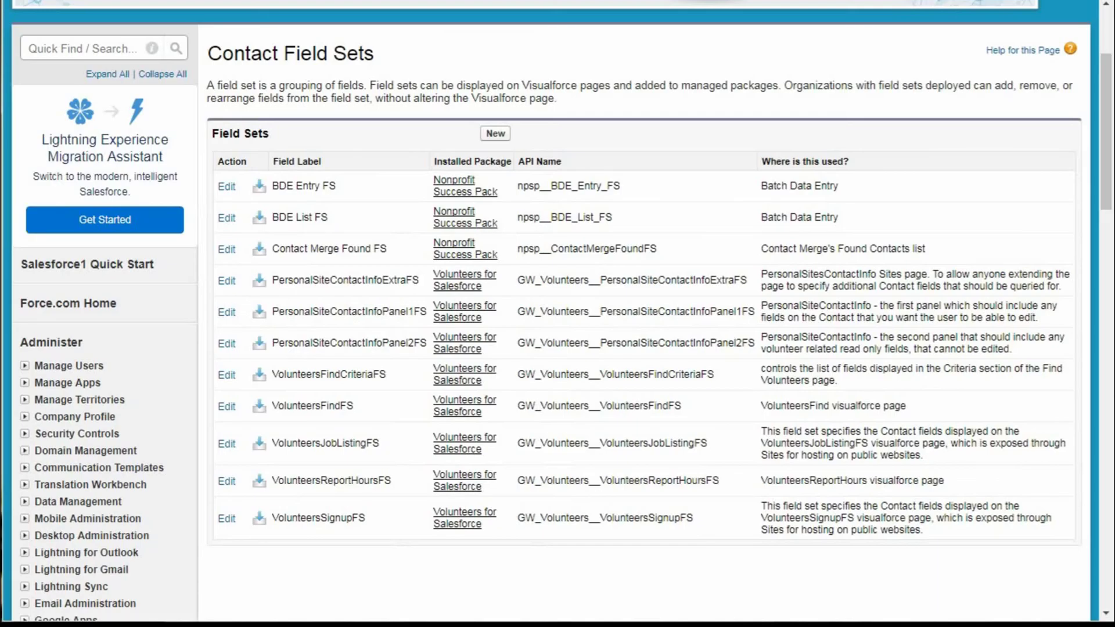
Remove three duplicate Mailing Address entries from VolunteersSignupFS, leaving two, and save.
left_click(227, 519)
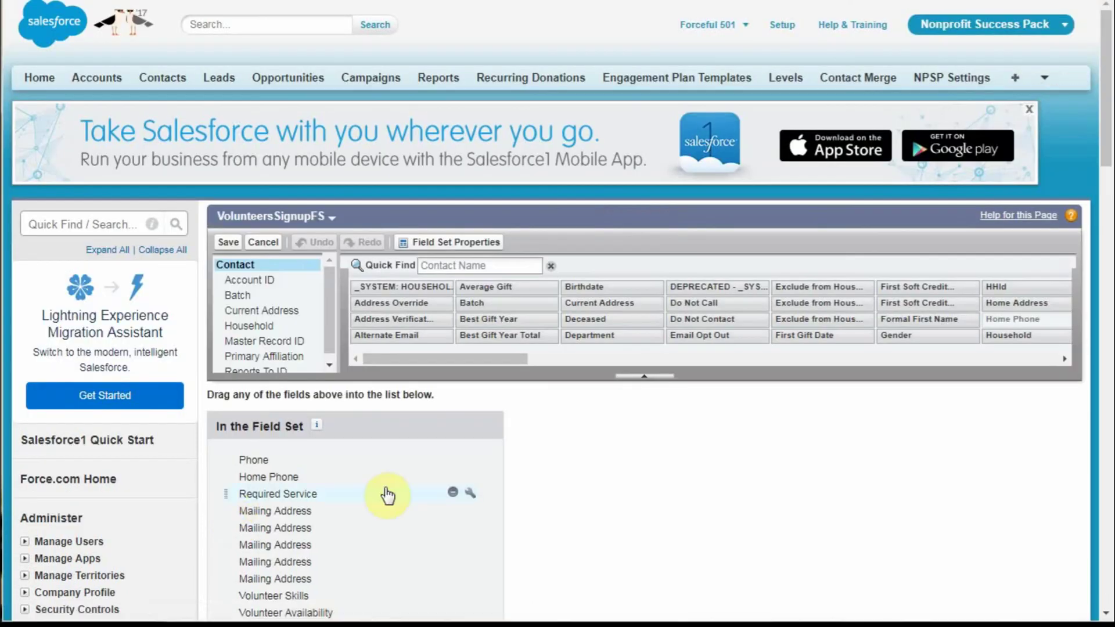
scroll(423, 493, "down", 2)
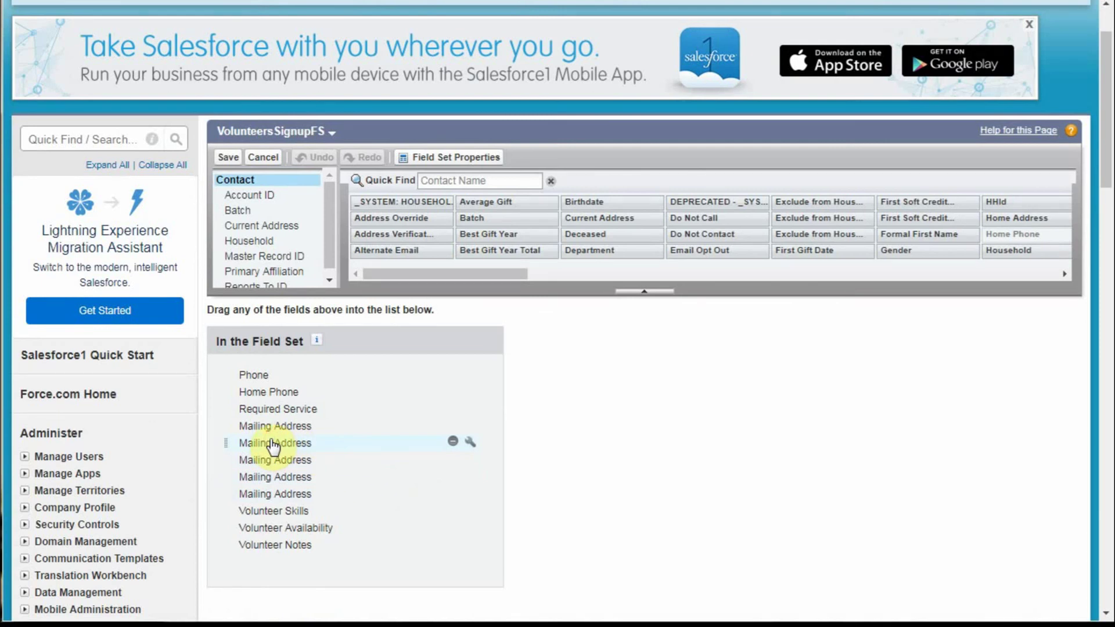
left_click_drag(273, 448, 292, 511)
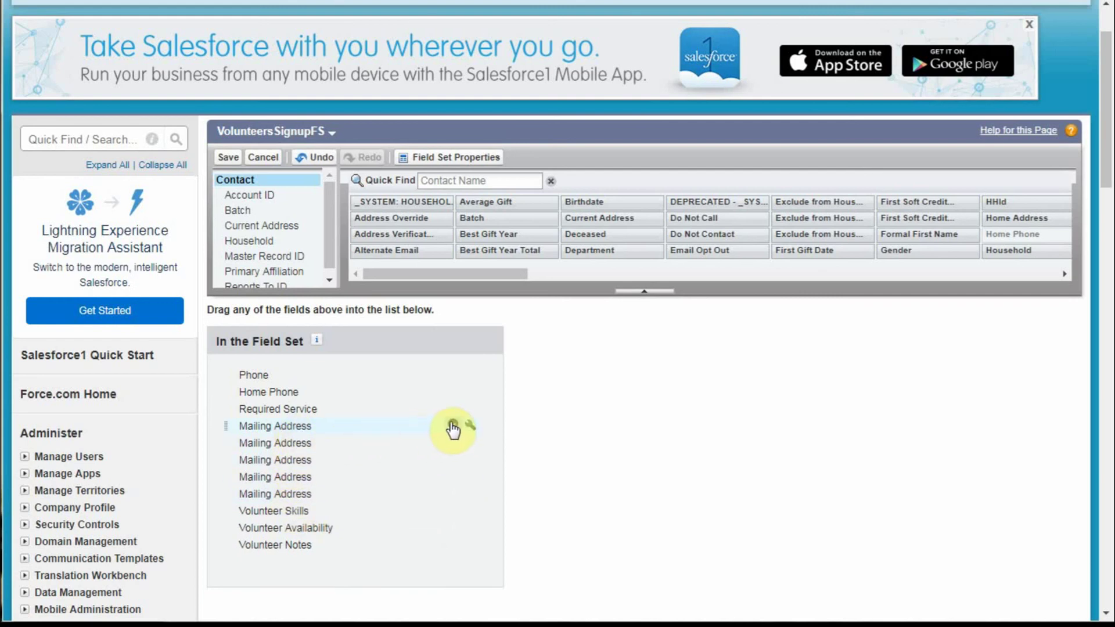
left_click(453, 427)
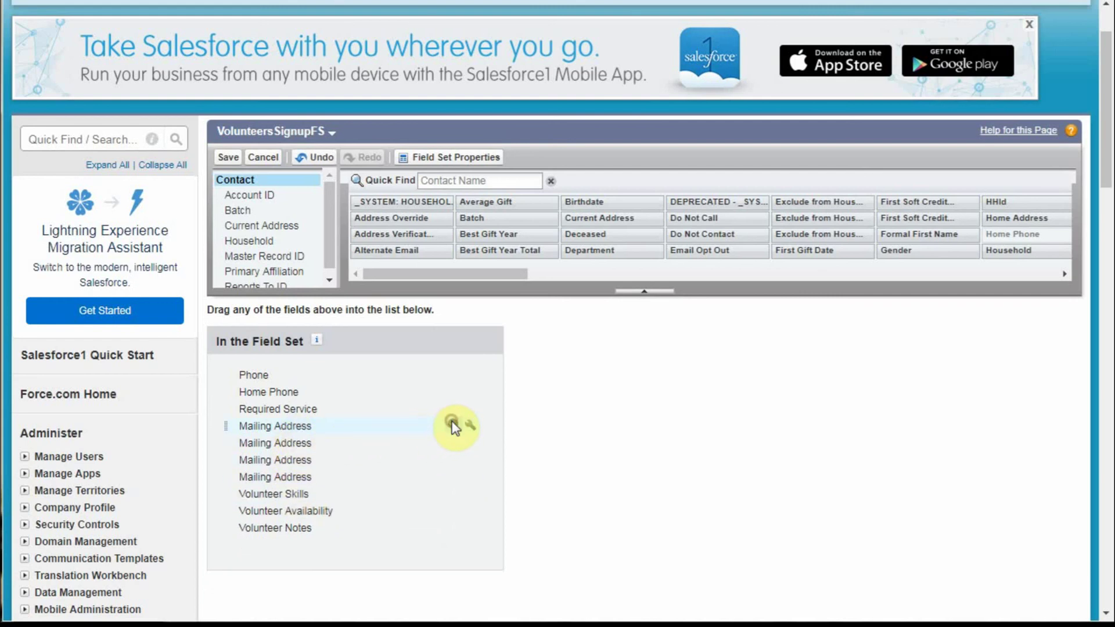
left_click(454, 428)
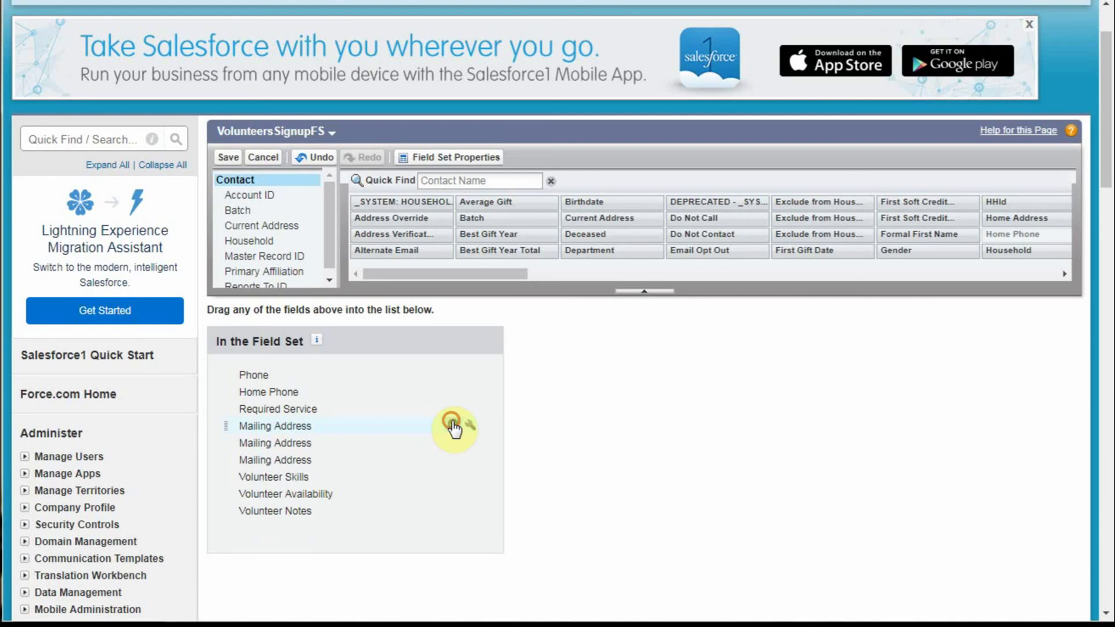
left_click(454, 428)
left_click(228, 157)
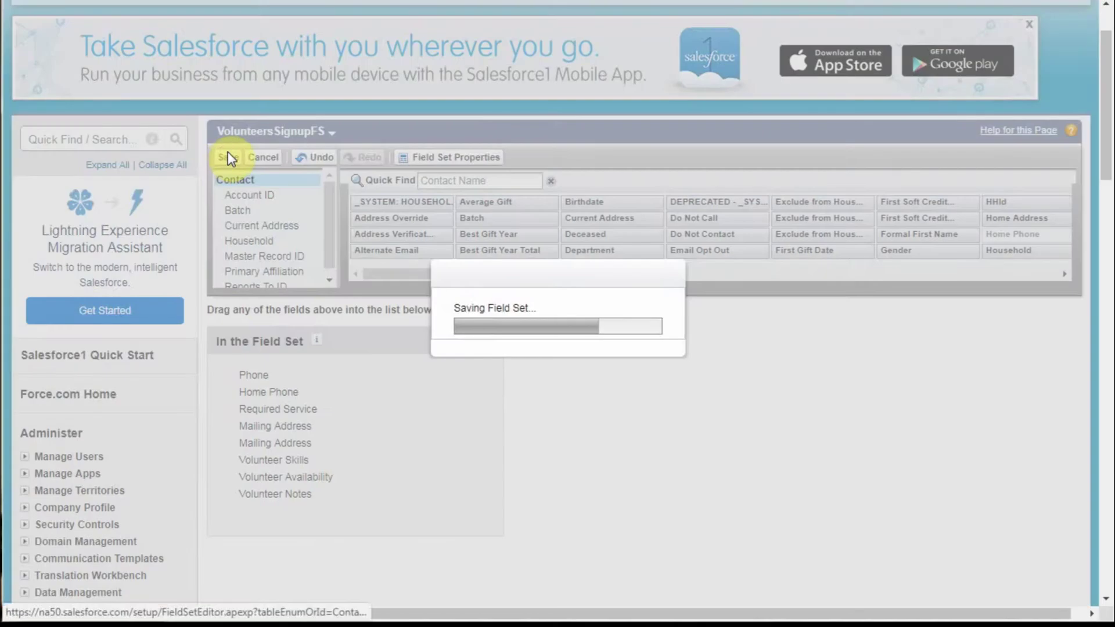